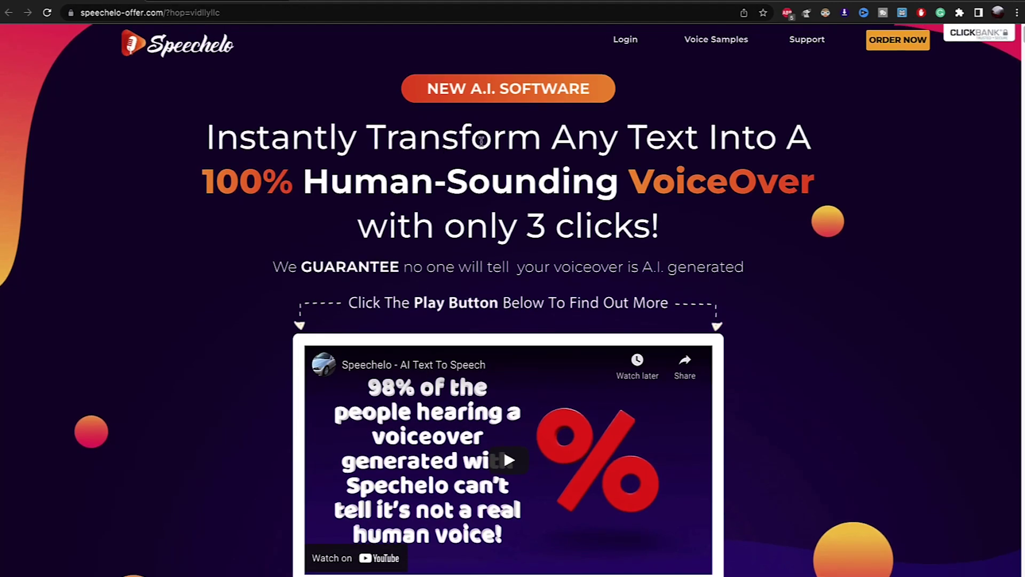
- Look over the $47 one-time offer and FAQ, then switch to the app.blasteronline.com dashboard
{"action": "left_click", "coordinate": [899, 41]}
{"action": "scroll", "coordinate": [465, 358], "scroll_direction": "down", "scroll_amount": 10}
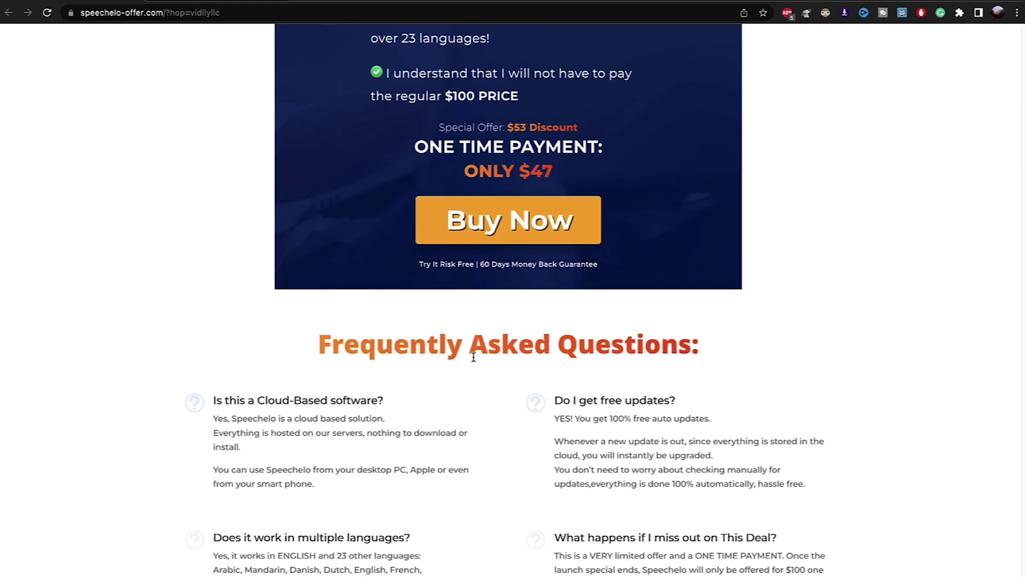
{"action": "scroll", "coordinate": [485, 351], "scroll_direction": "up", "scroll_amount": 4}
{"action": "scroll", "coordinate": [485, 352], "scroll_direction": "up", "scroll_amount": 1}
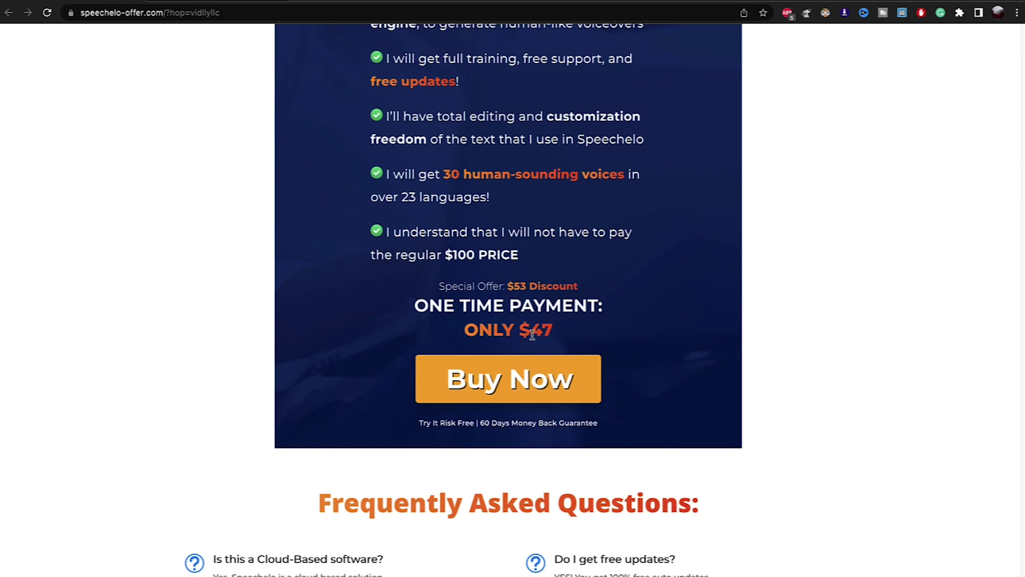
{"action": "scroll", "coordinate": [561, 337], "scroll_direction": "down", "scroll_amount": 4}
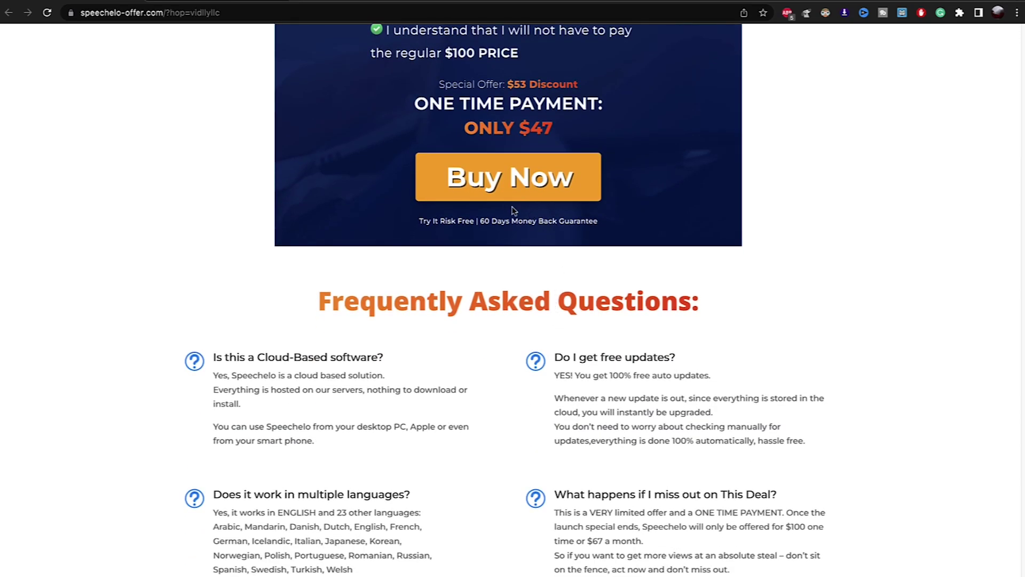
{"action": "scroll", "coordinate": [540, 207], "scroll_direction": "up", "scroll_amount": 2}
{"action": "scroll", "coordinate": [539, 208], "scroll_direction": "up", "scroll_amount": 12}
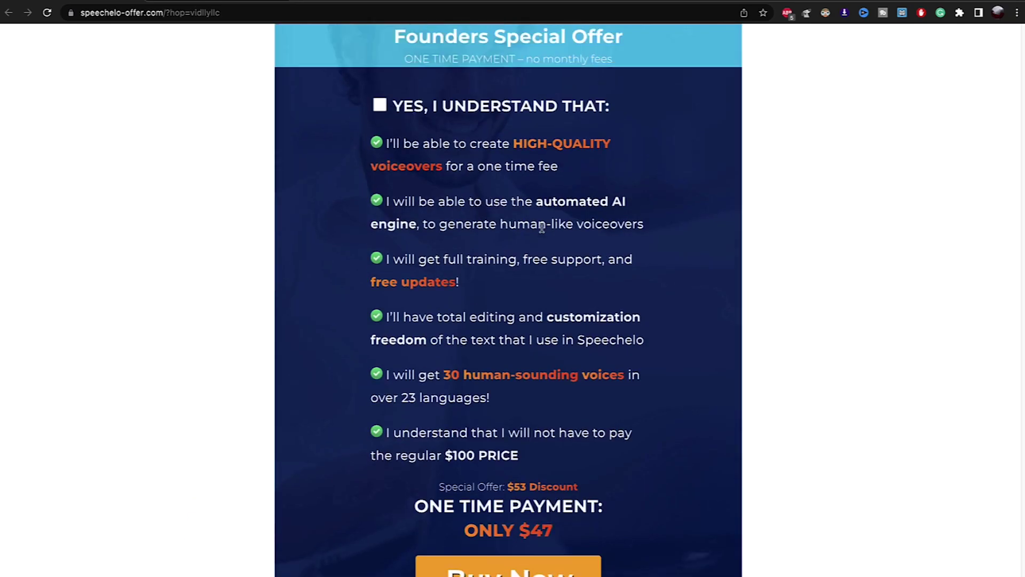
{"action": "scroll", "coordinate": [542, 235], "scroll_direction": "up", "scroll_amount": 15}
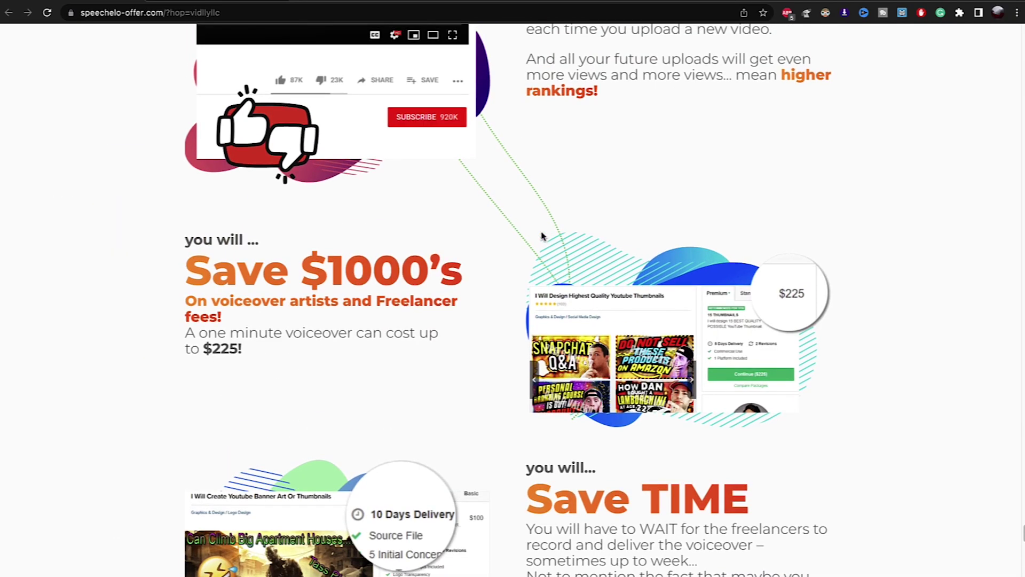
{"action": "scroll", "coordinate": [519, 238], "scroll_direction": "up", "scroll_amount": 4}
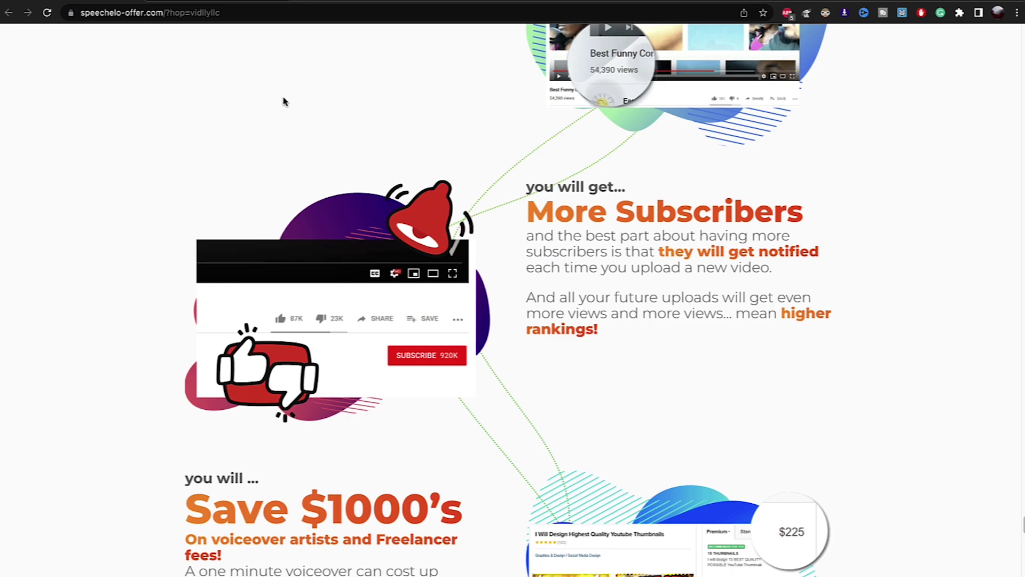
{"action": "scroll", "coordinate": [533, 242], "scroll_direction": "up", "scroll_amount": 15}
{"action": "left_click", "coordinate": [253, 1]}
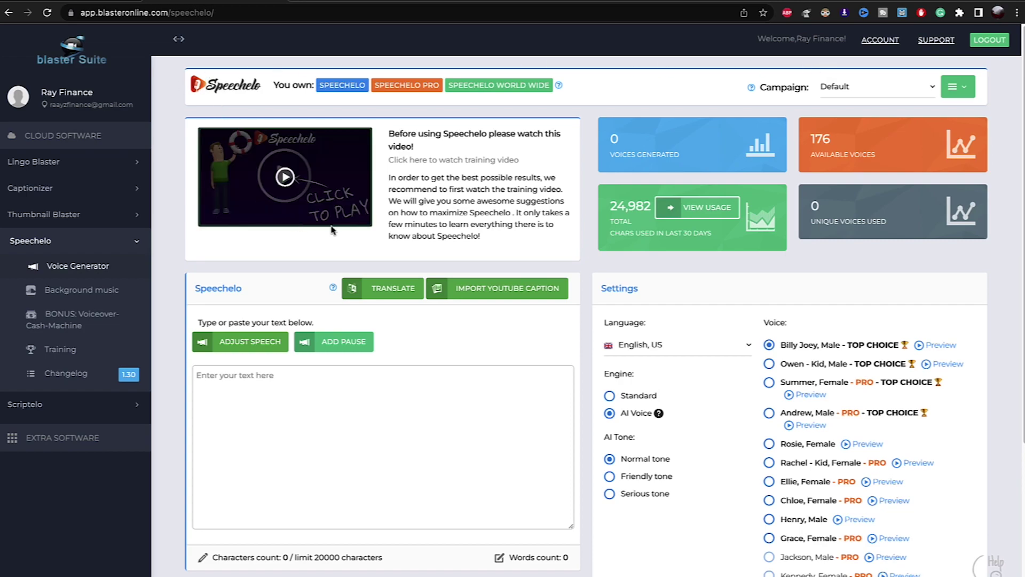
{"action": "scroll", "coordinate": [454, 233], "scroll_direction": "down", "scroll_amount": 2}
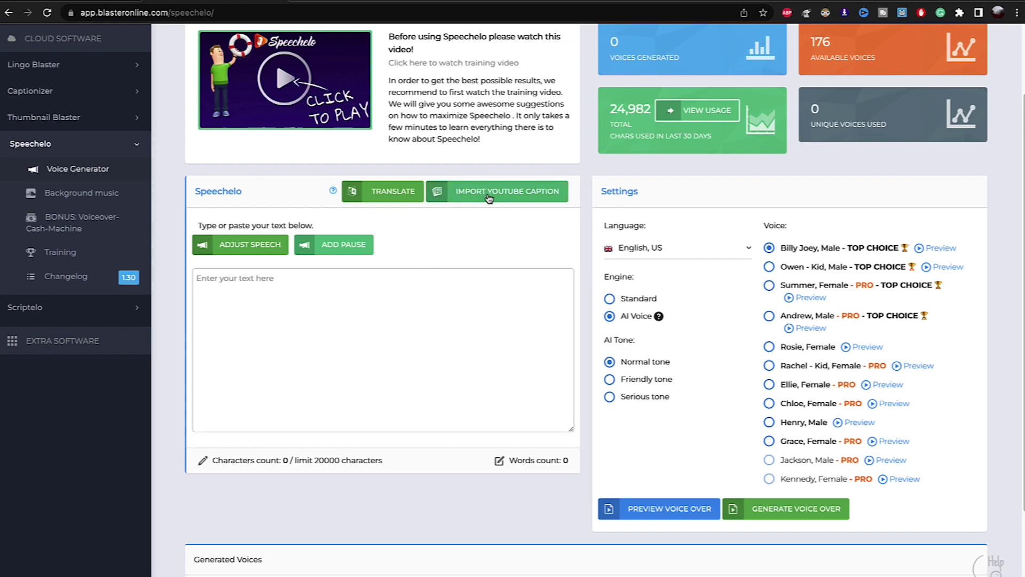
{"action": "scroll", "coordinate": [536, 263], "scroll_direction": "up", "scroll_amount": 2}
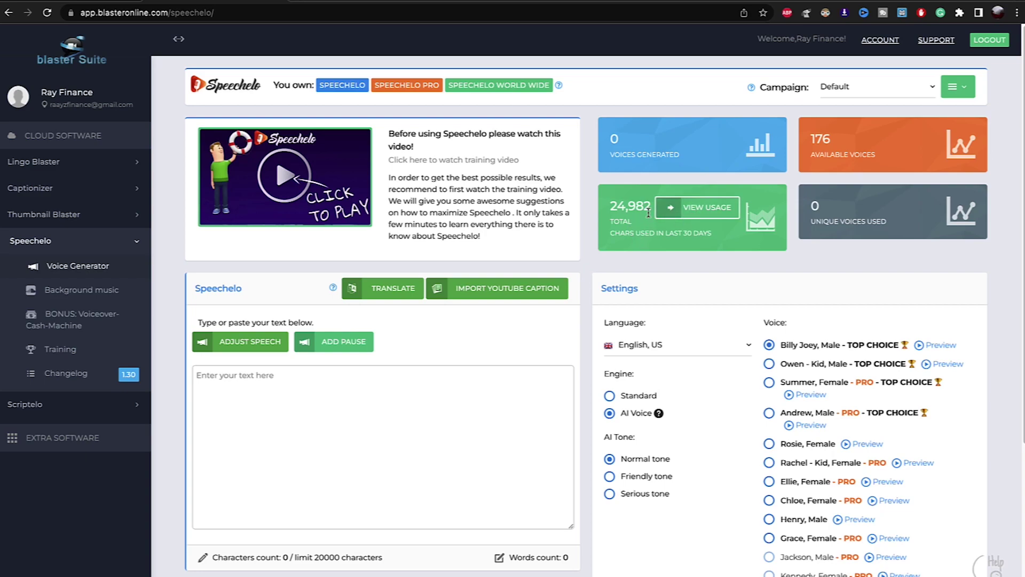
{"action": "left_click", "coordinate": [671, 210]}
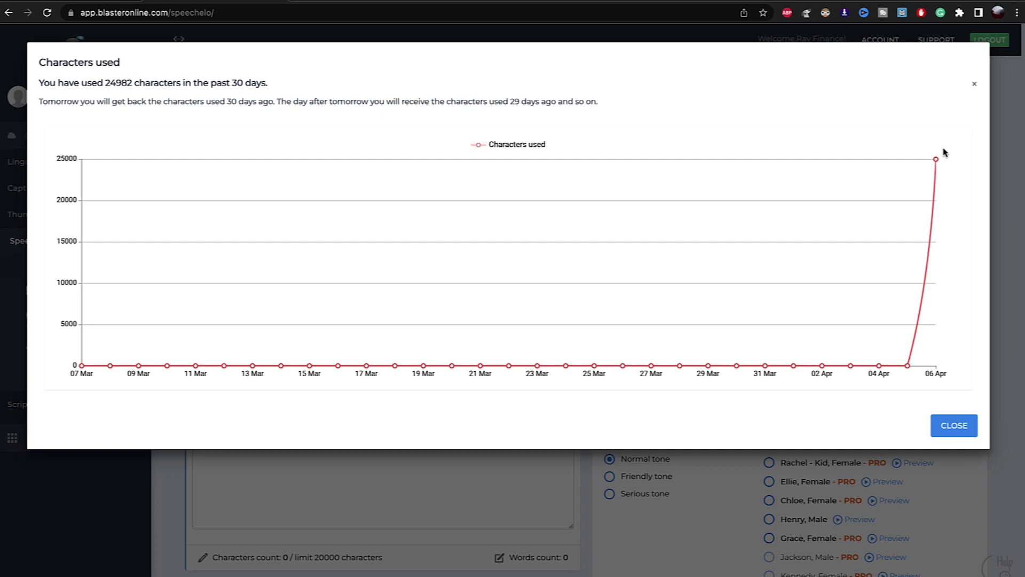
{"action": "left_click", "coordinate": [973, 86]}
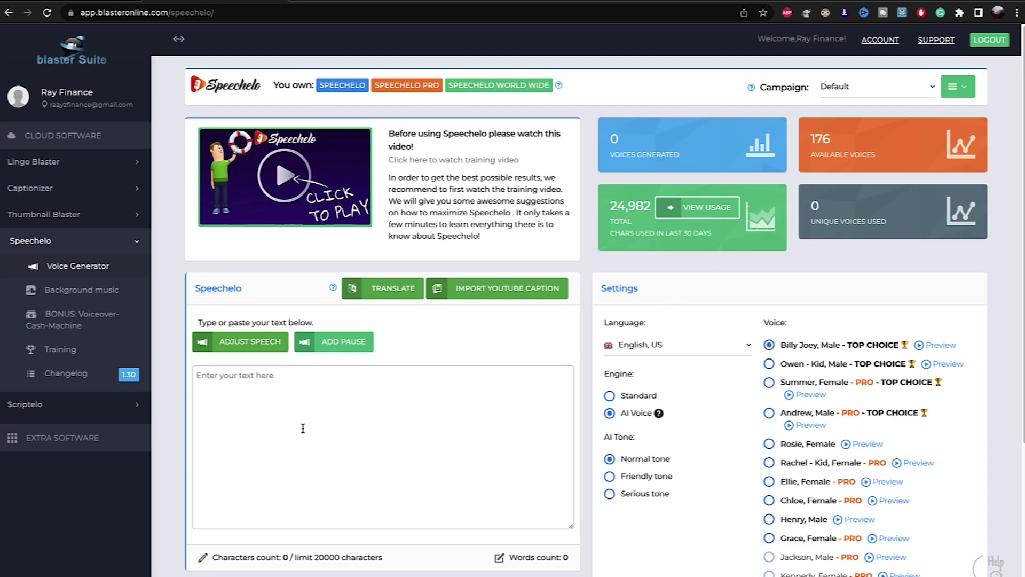
{"action": "scroll", "coordinate": [302, 406], "scroll_direction": "down", "scroll_amount": 3}
{"action": "left_click", "coordinate": [677, 224]}
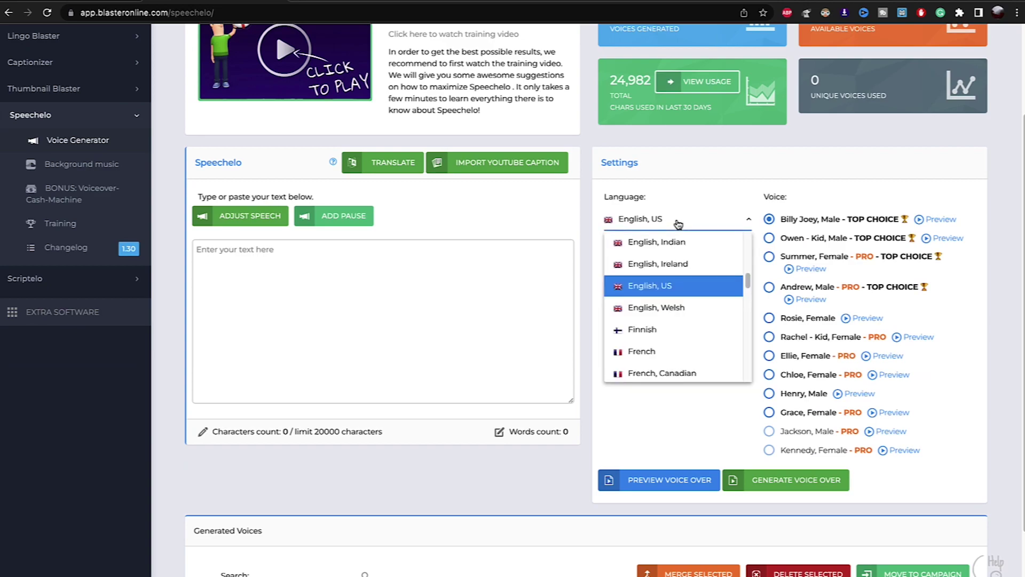
{"action": "scroll", "coordinate": [657, 273], "scroll_direction": "up", "scroll_amount": 3}
{"action": "scroll", "coordinate": [657, 274], "scroll_direction": "up", "scroll_amount": 3}
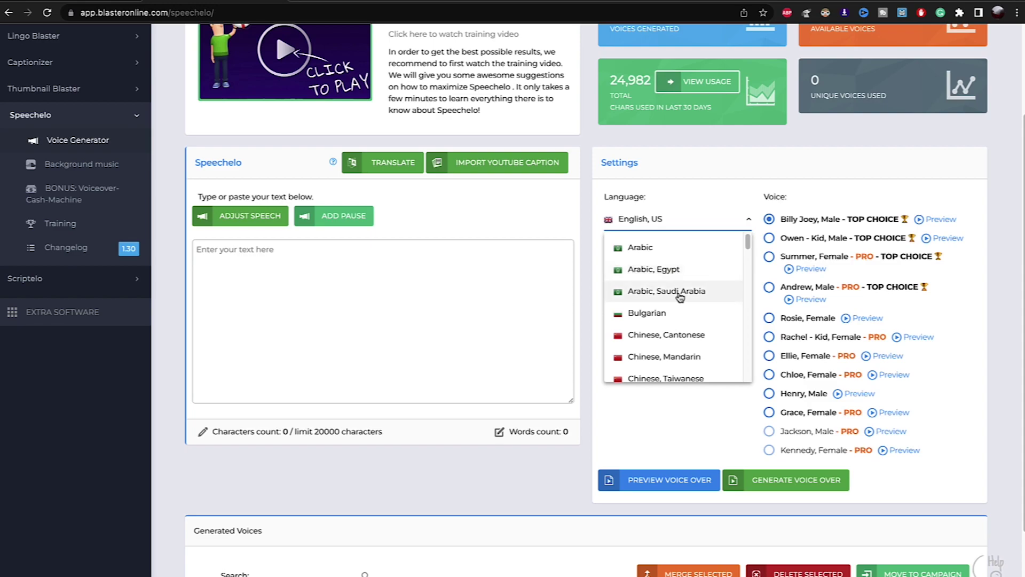
{"action": "scroll", "coordinate": [670, 304], "scroll_direction": "down", "scroll_amount": 1}
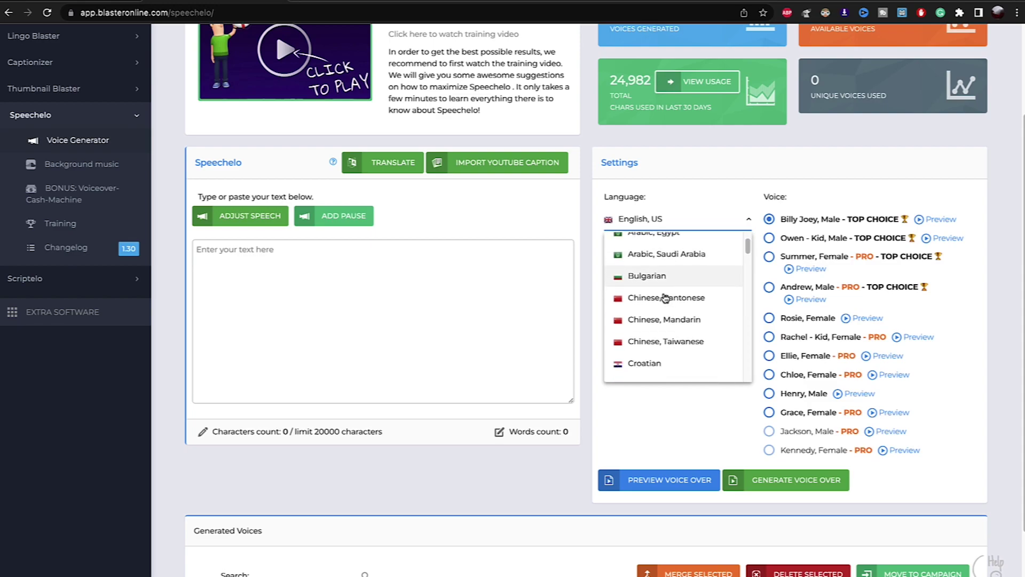
{"action": "scroll", "coordinate": [667, 299], "scroll_direction": "down", "scroll_amount": 2}
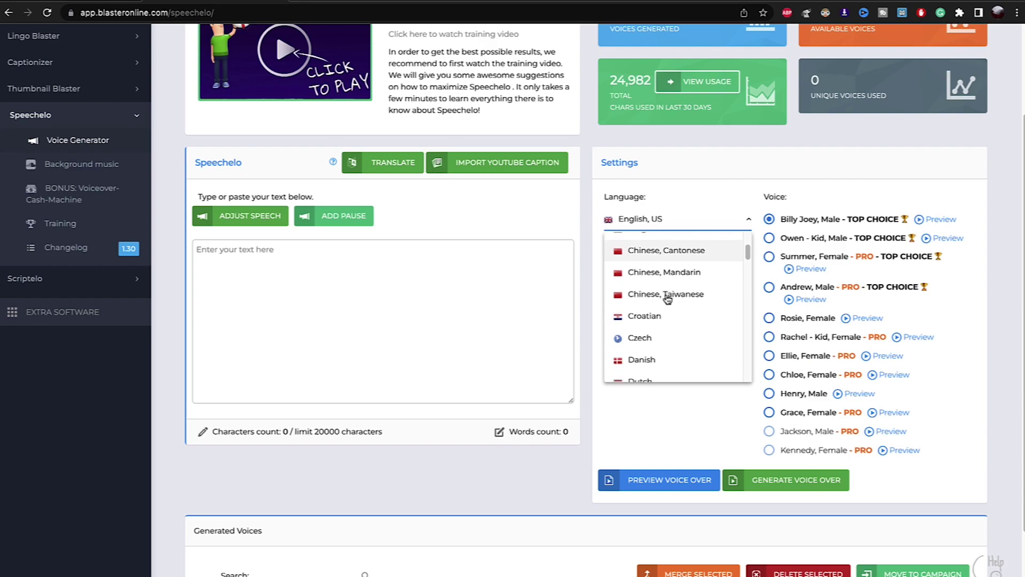
{"action": "scroll", "coordinate": [668, 299], "scroll_direction": "down", "scroll_amount": 1}
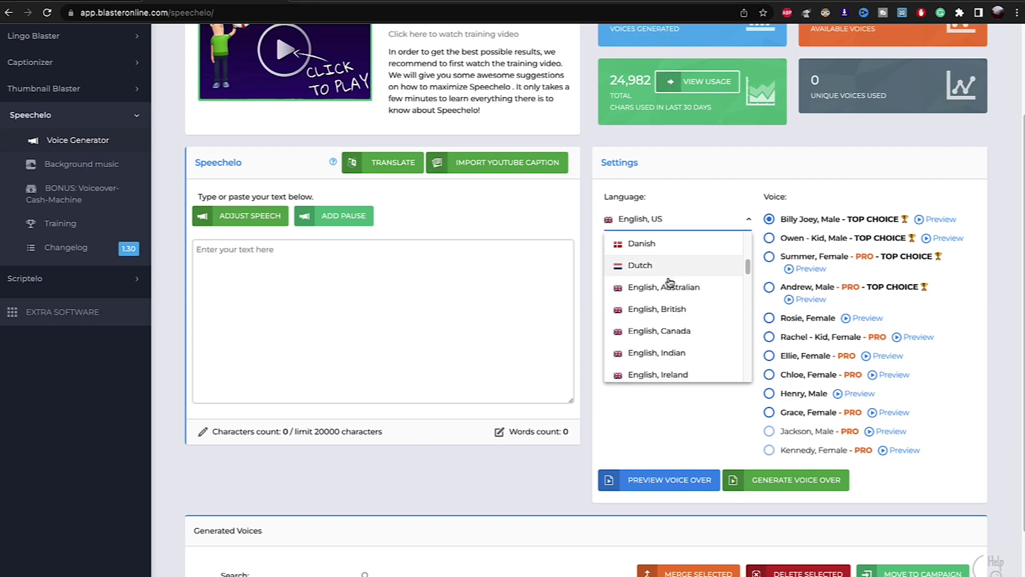
{"action": "scroll", "coordinate": [669, 282], "scroll_direction": "down", "scroll_amount": 1}
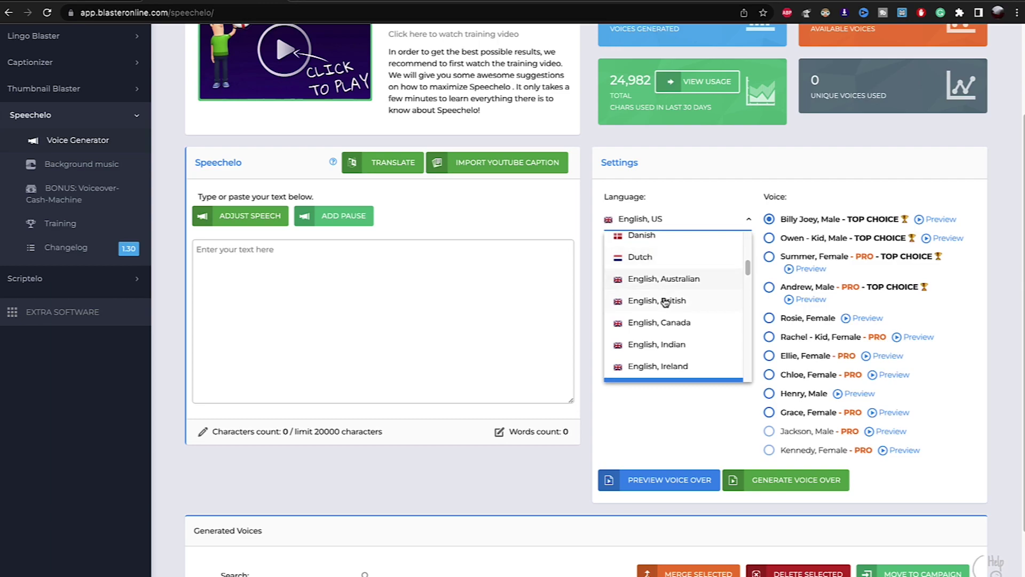
{"action": "scroll", "coordinate": [664, 302], "scroll_direction": "down", "scroll_amount": 3}
{"action": "scroll", "coordinate": [658, 305], "scroll_direction": "down", "scroll_amount": 1}
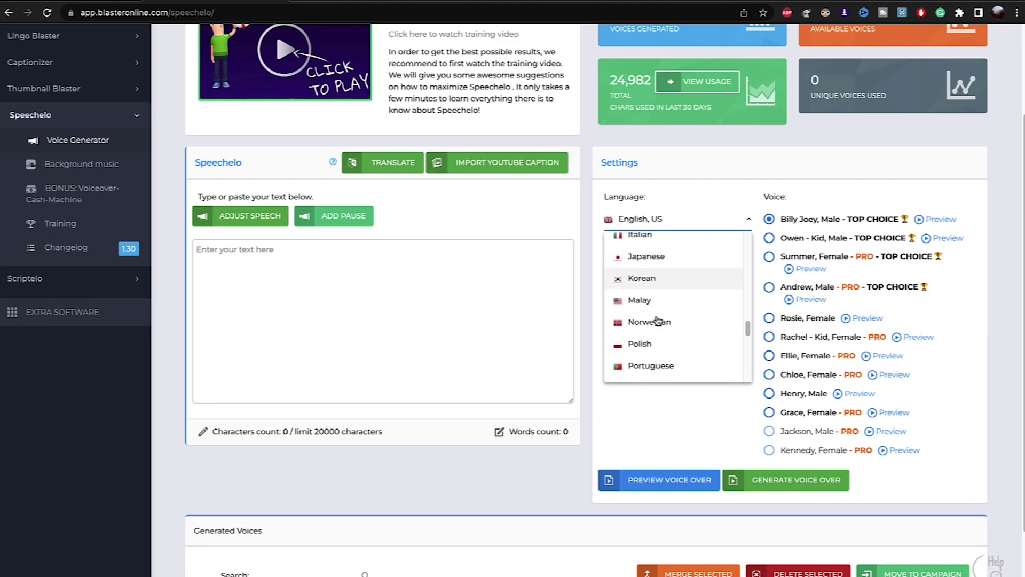
{"action": "scroll", "coordinate": [658, 320], "scroll_direction": "down", "scroll_amount": 2}
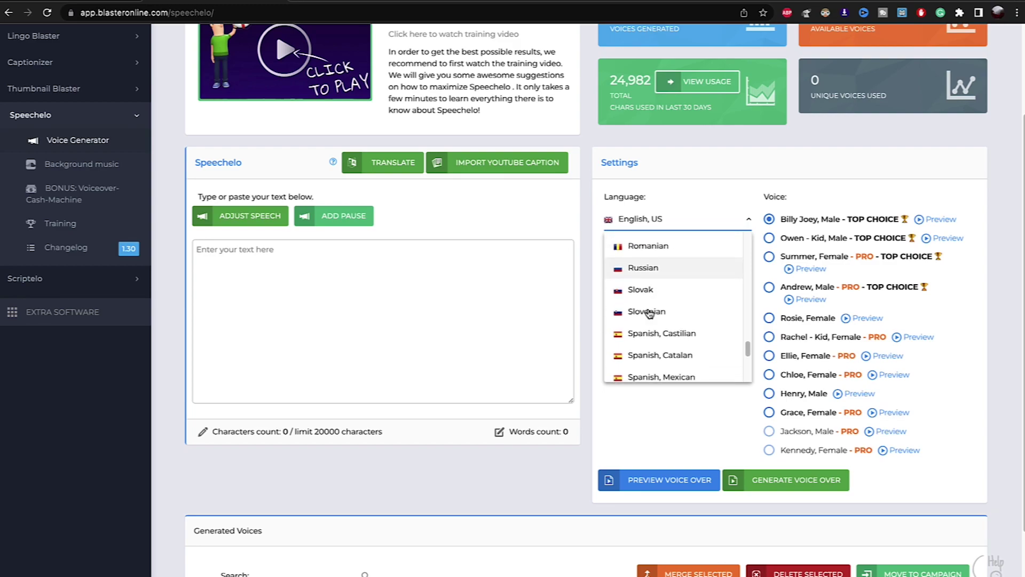
{"action": "scroll", "coordinate": [649, 314], "scroll_direction": "down", "scroll_amount": 4}
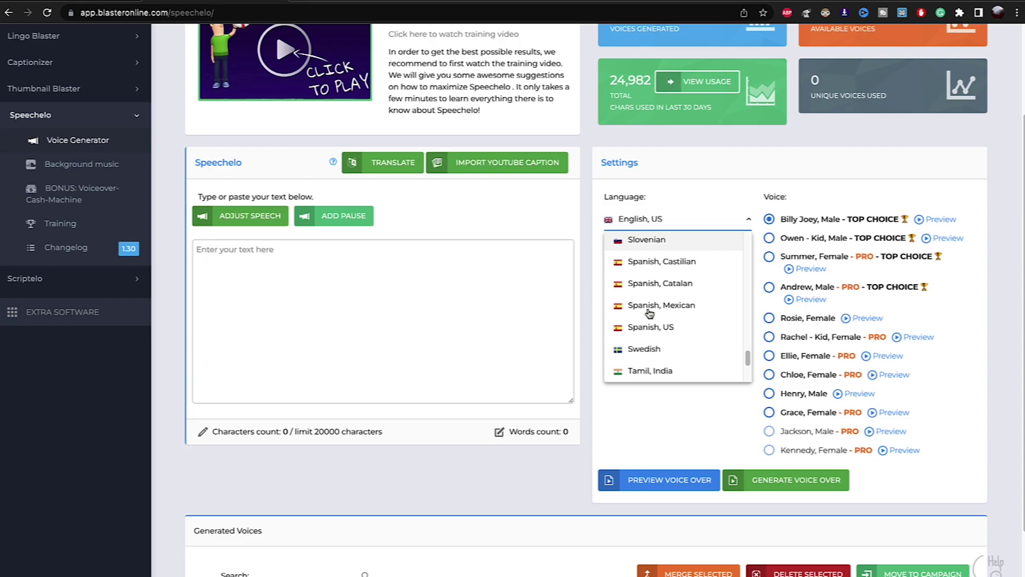
{"action": "scroll", "coordinate": [650, 314], "scroll_direction": "down", "scroll_amount": 3}
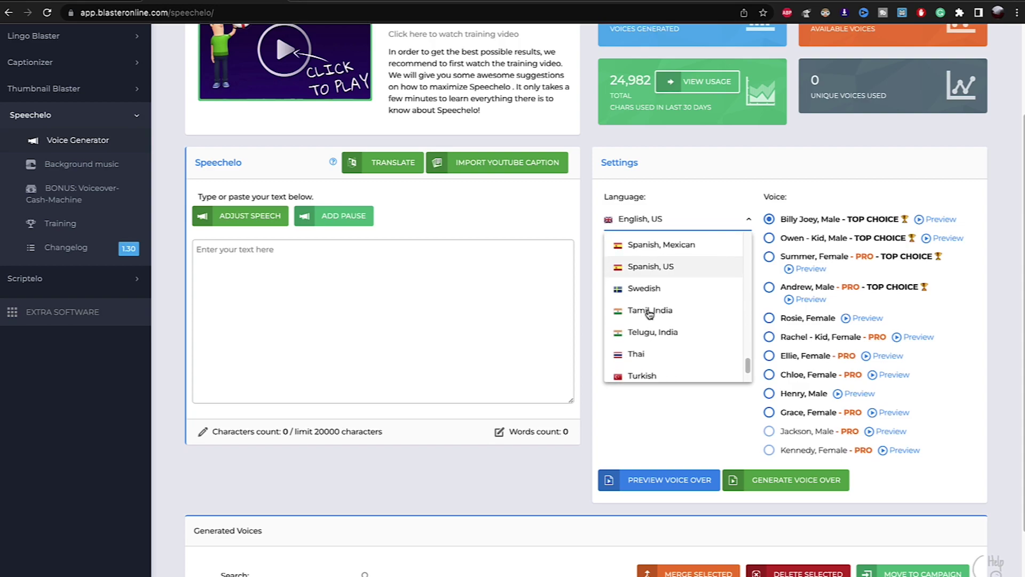
{"action": "scroll", "coordinate": [649, 314], "scroll_direction": "down", "scroll_amount": 3}
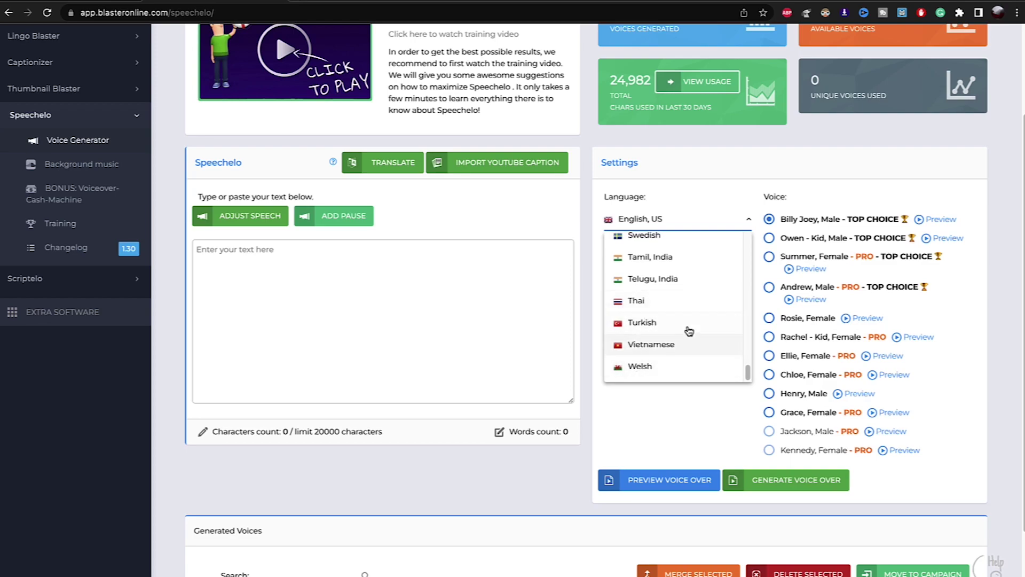
{"action": "scroll", "coordinate": [674, 278], "scroll_direction": "up", "scroll_amount": 10}
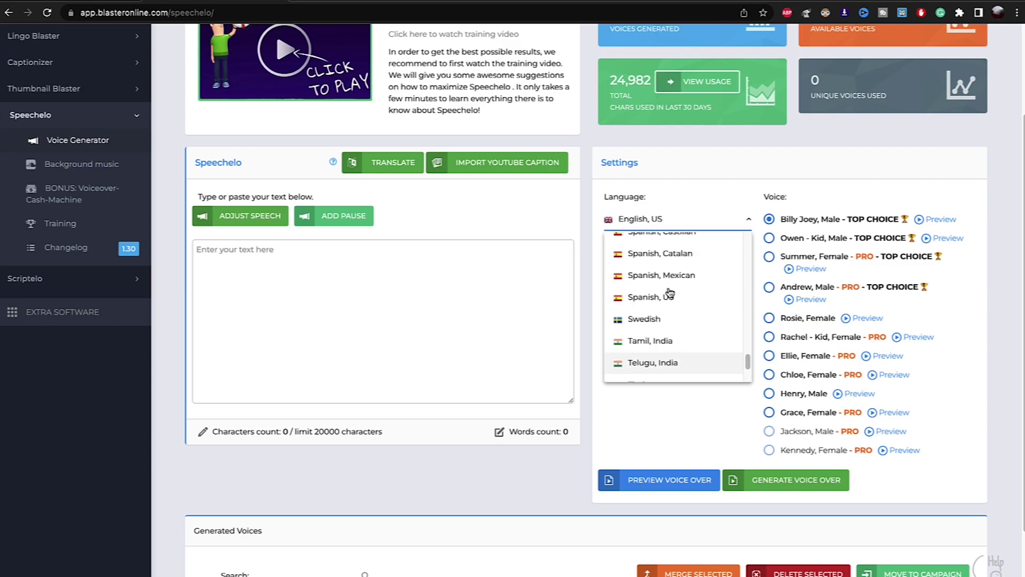
{"action": "scroll", "coordinate": [670, 292], "scroll_direction": "up", "scroll_amount": 4}
{"action": "left_click", "coordinate": [504, 278]}
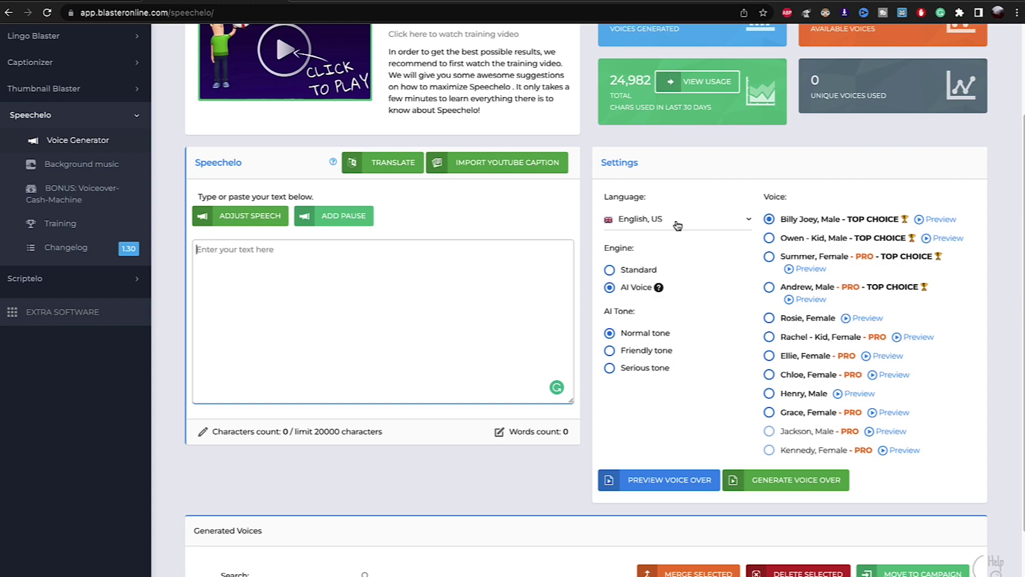
- Keep AI Voice as the engine and place the cursor in the empty script box
{"action": "left_click", "coordinate": [632, 288]}
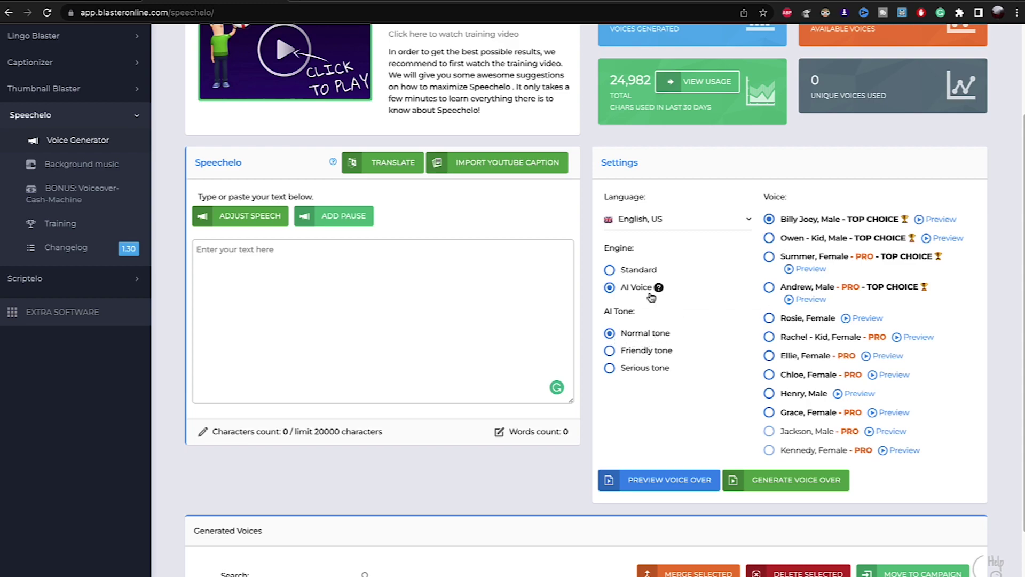
{"action": "left_click", "coordinate": [365, 286]}
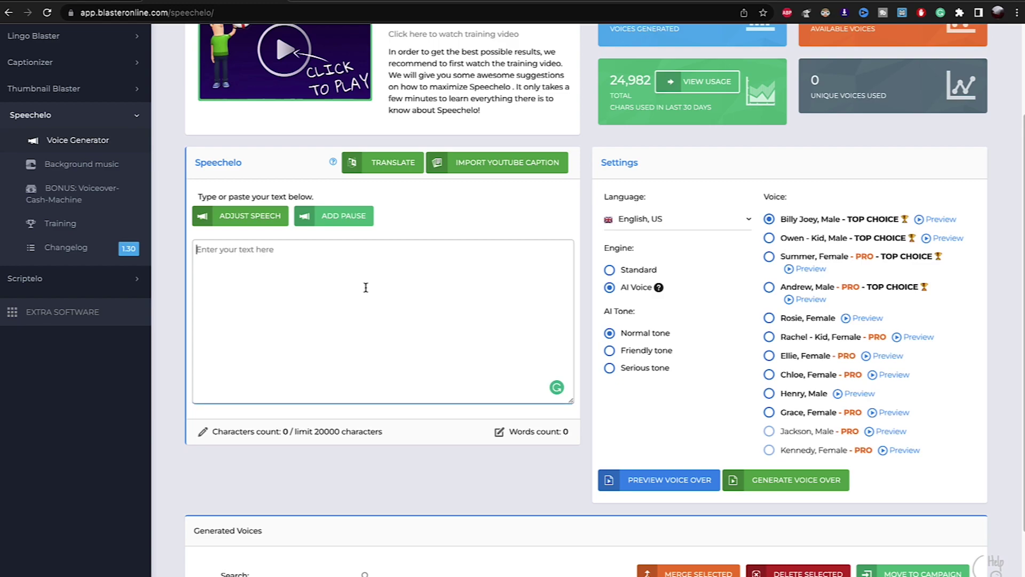
- Enter 'Click the link below to get speechelo!', capitalising 'Click' and dismissing the spelling flag
{"action": "type", "text": "click"}
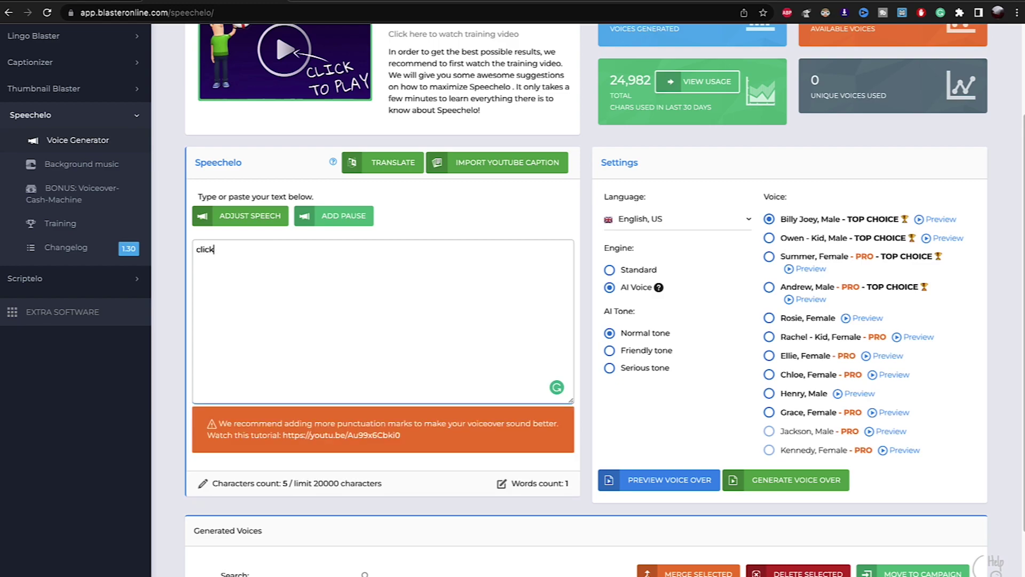
{"action": "type", "text": " the lin"}
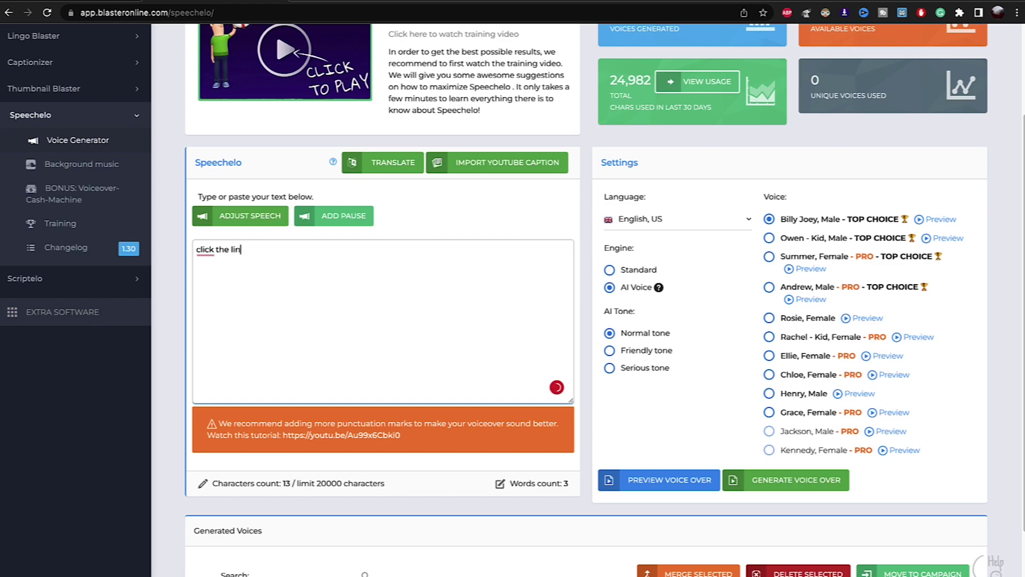
{"action": "type", "text": "k below t"}
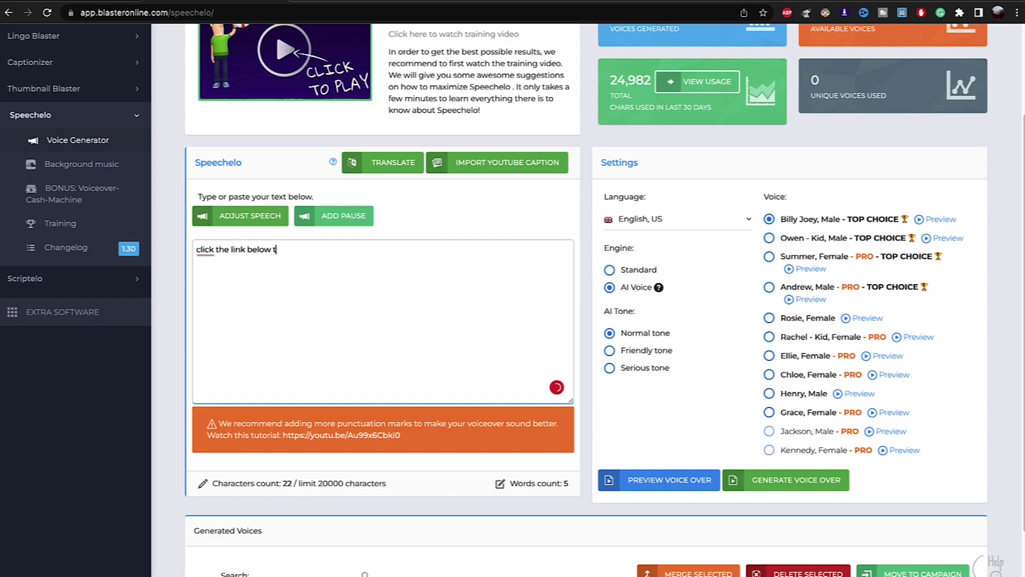
{"action": "type", "text": "o get s"}
{"action": "type", "text": "peed"}
{"action": "type", "text": "helo"}
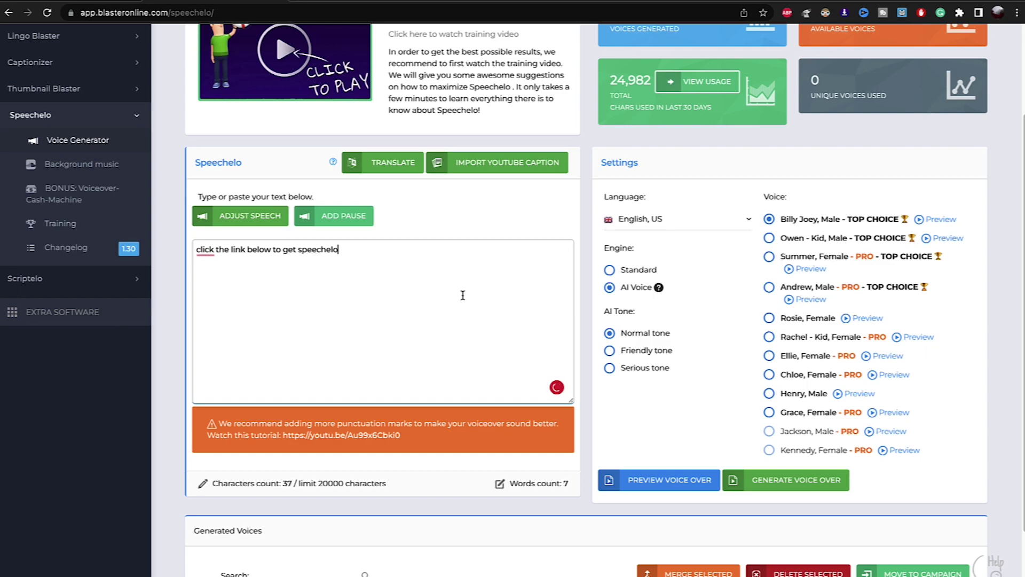
{"action": "type", "text": "!"}
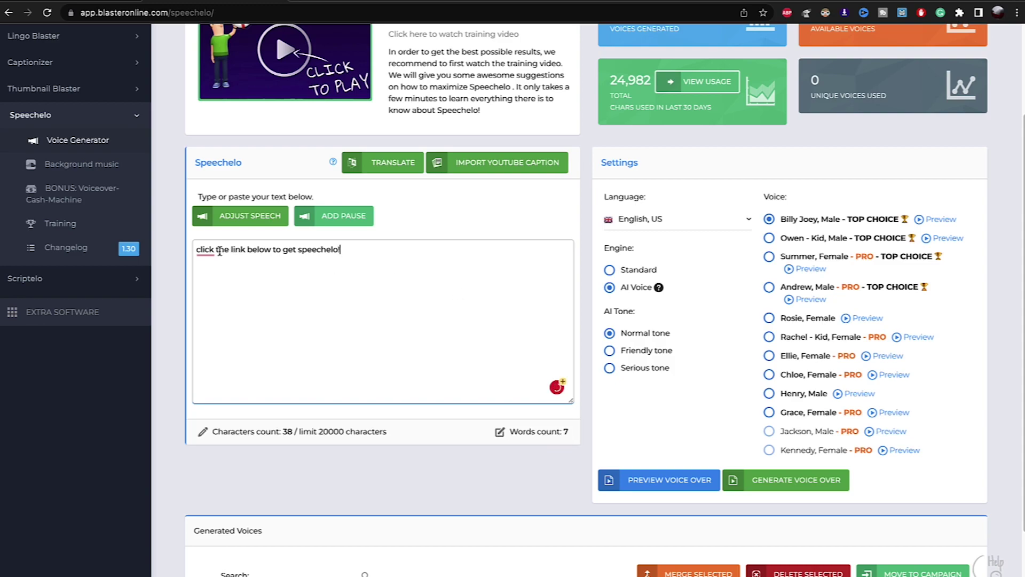
{"action": "mouse_move", "coordinate": [206, 251]}
{"action": "left_click", "coordinate": [274, 279]}
{"action": "mouse_move", "coordinate": [307, 251]}
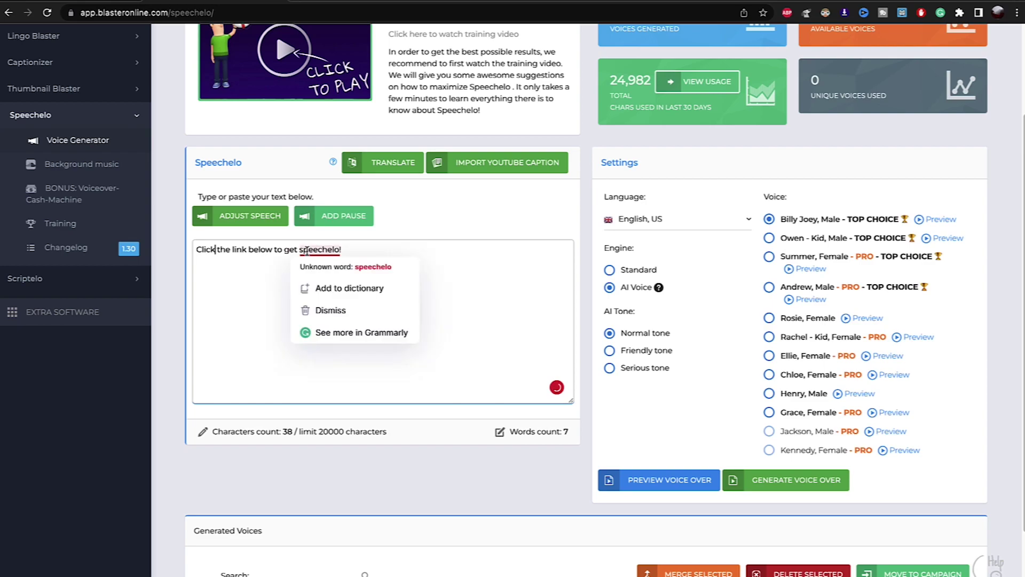
{"action": "left_click", "coordinate": [352, 311]}
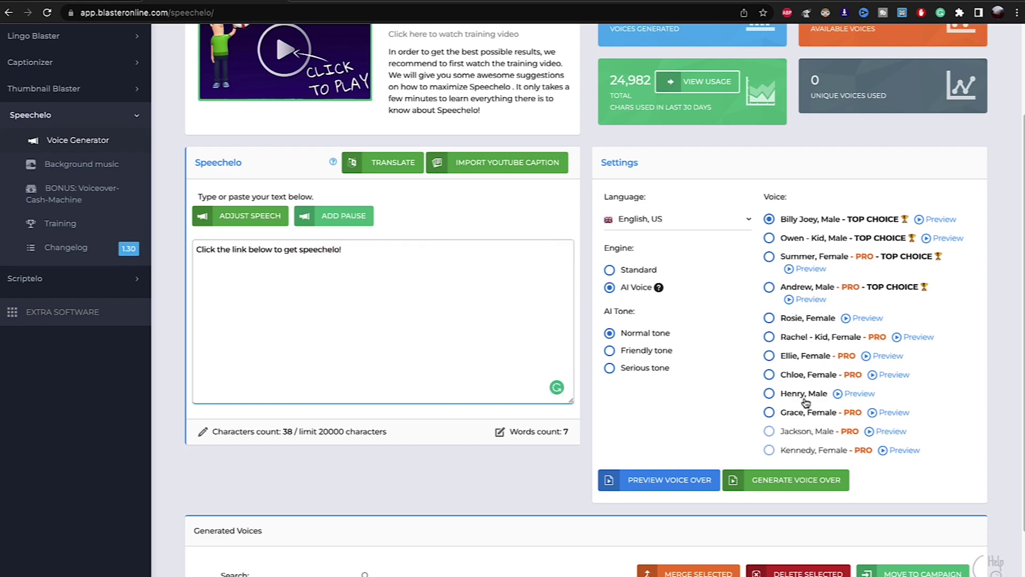
- Play the 0:06 Billy Joey audio preview, close it, and scroll down to Generated Voices
{"action": "left_click", "coordinate": [662, 484]}
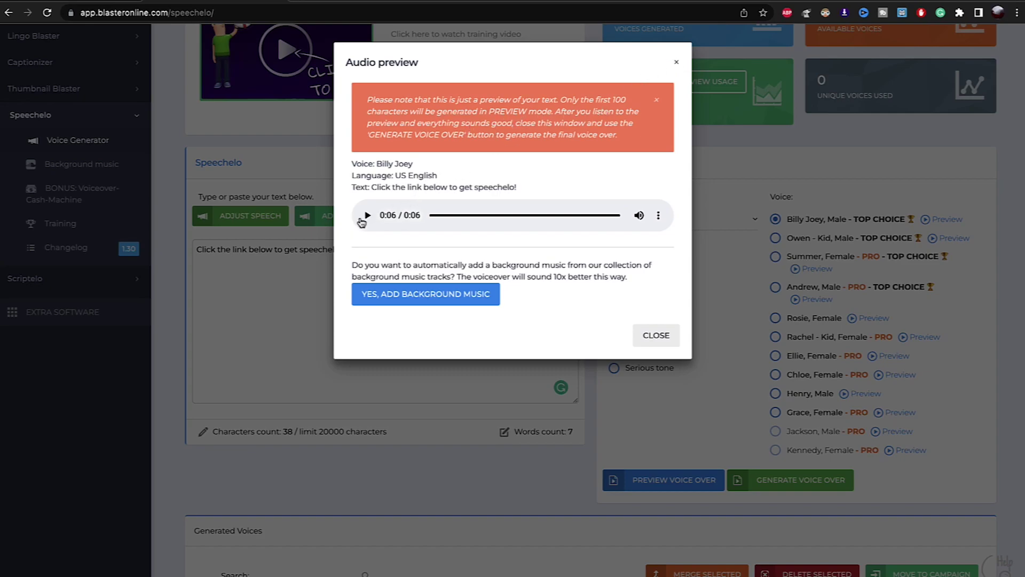
{"action": "left_click", "coordinate": [677, 62]}
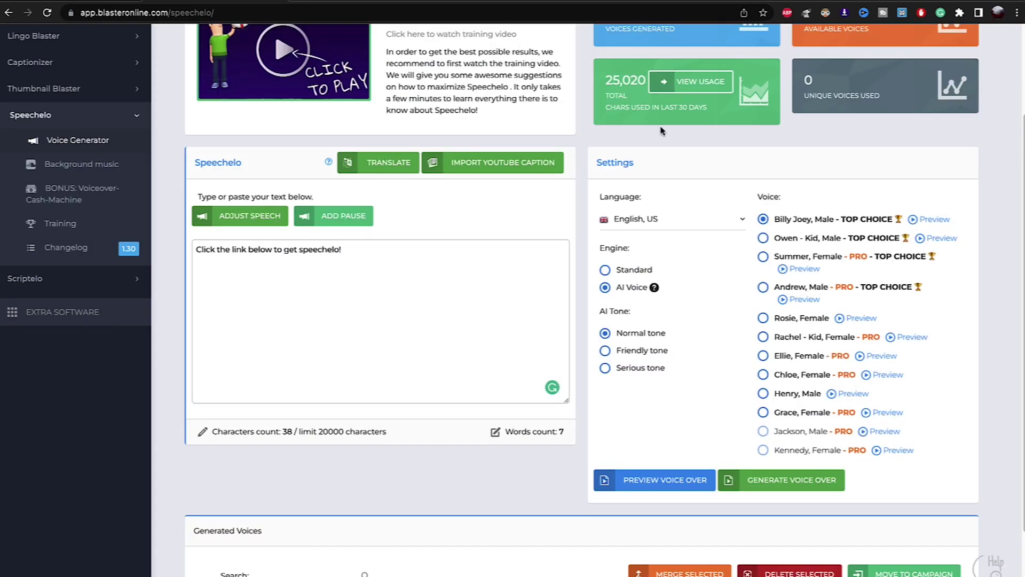
{"action": "scroll", "coordinate": [681, 393], "scroll_direction": "down", "scroll_amount": 3}
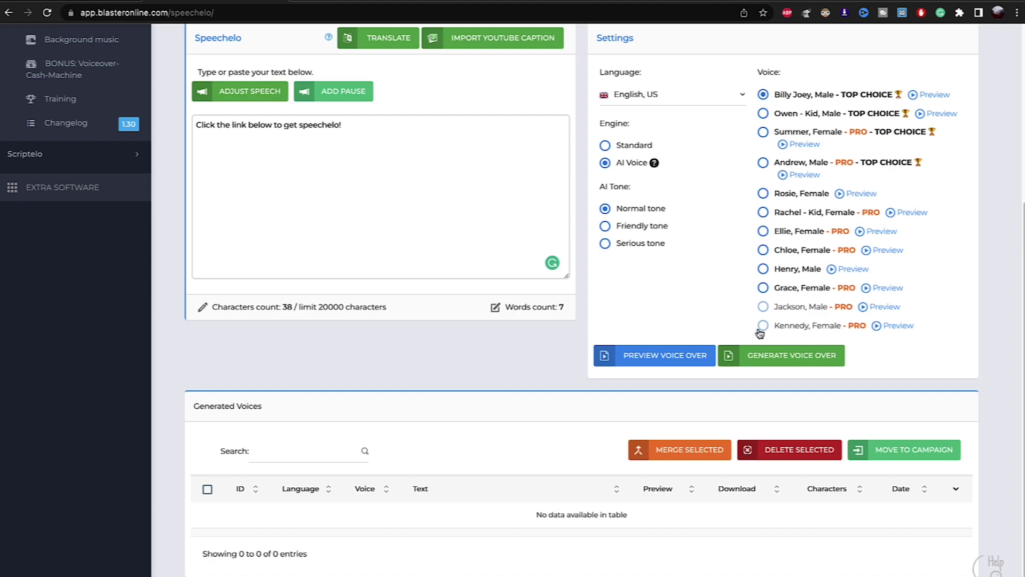
- Generate the final Billy Joey voiceover and acknowledge the 'Your Voice Over has been created!' message
{"action": "left_click", "coordinate": [787, 357]}
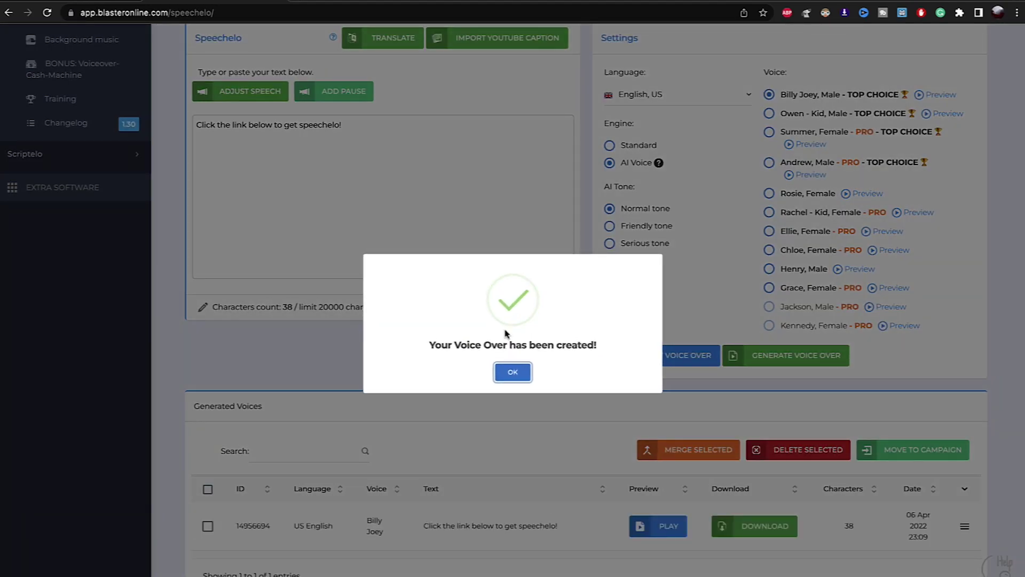
{"action": "left_click", "coordinate": [513, 371]}
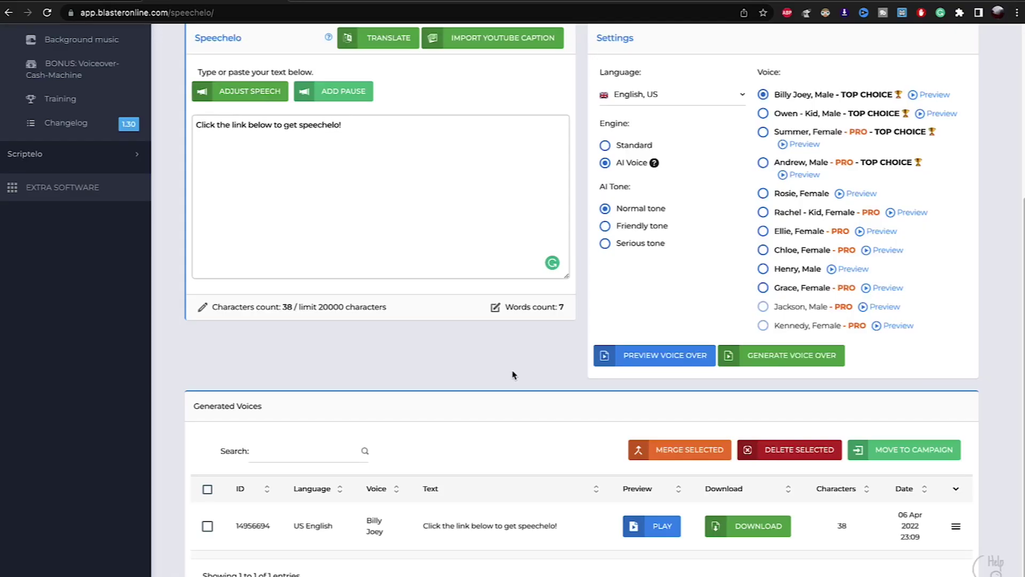
{"action": "scroll", "coordinate": [643, 425], "scroll_direction": "down", "scroll_amount": 1}
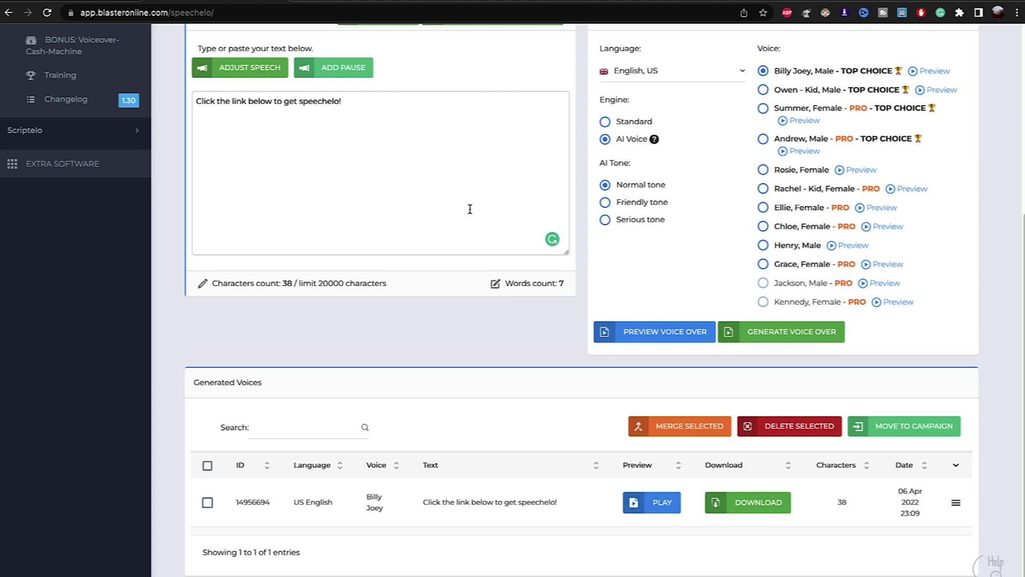
{"action": "left_click", "coordinate": [662, 505]}
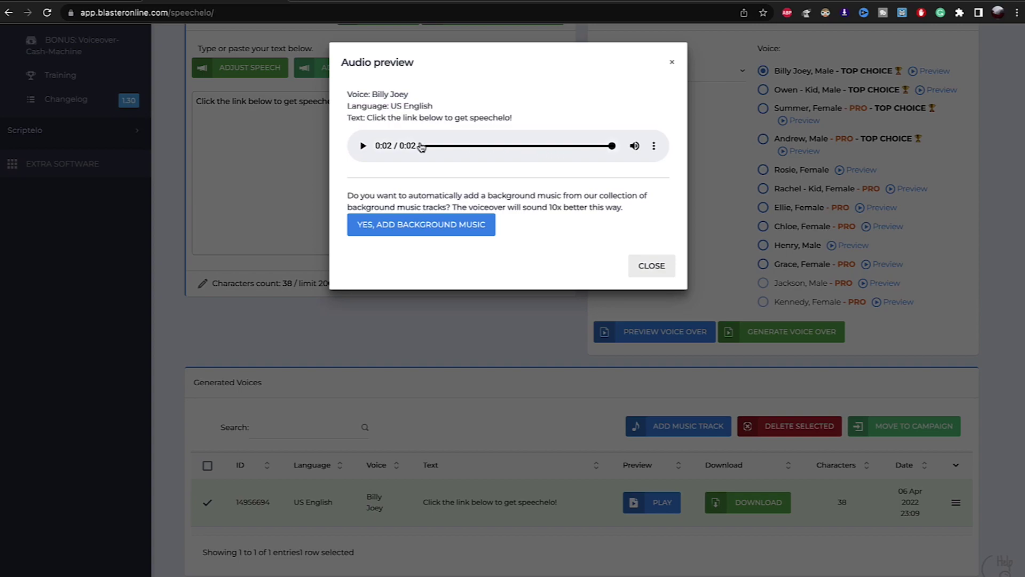
{"action": "left_click", "coordinate": [671, 61]}
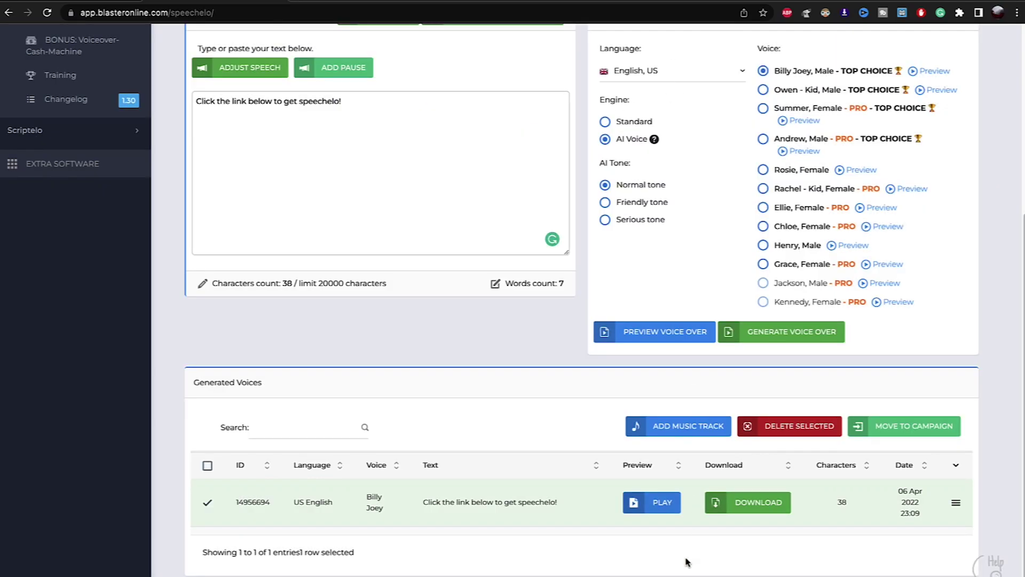
{"action": "left_click", "coordinate": [757, 506]}
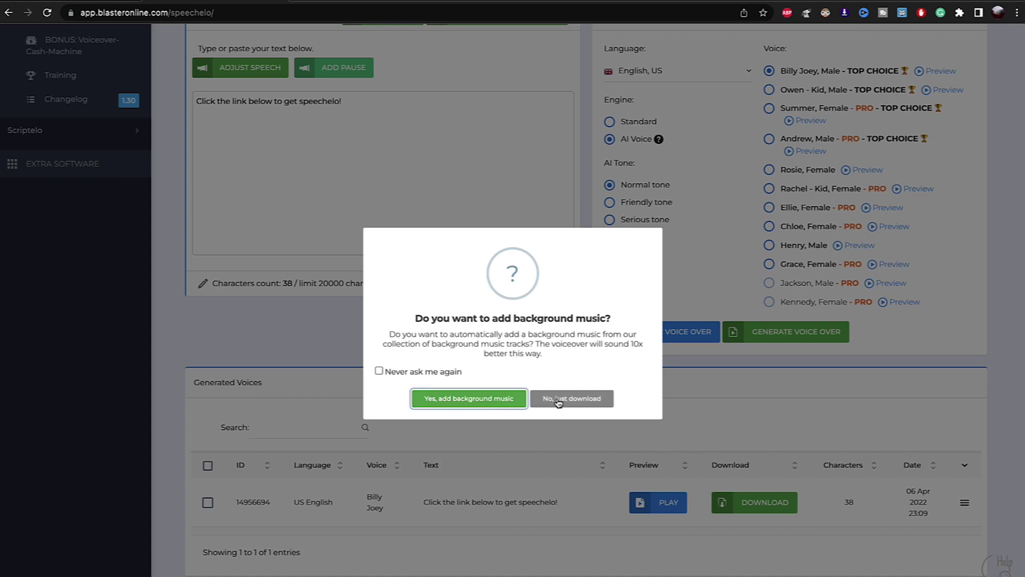
{"action": "left_click", "coordinate": [590, 399]}
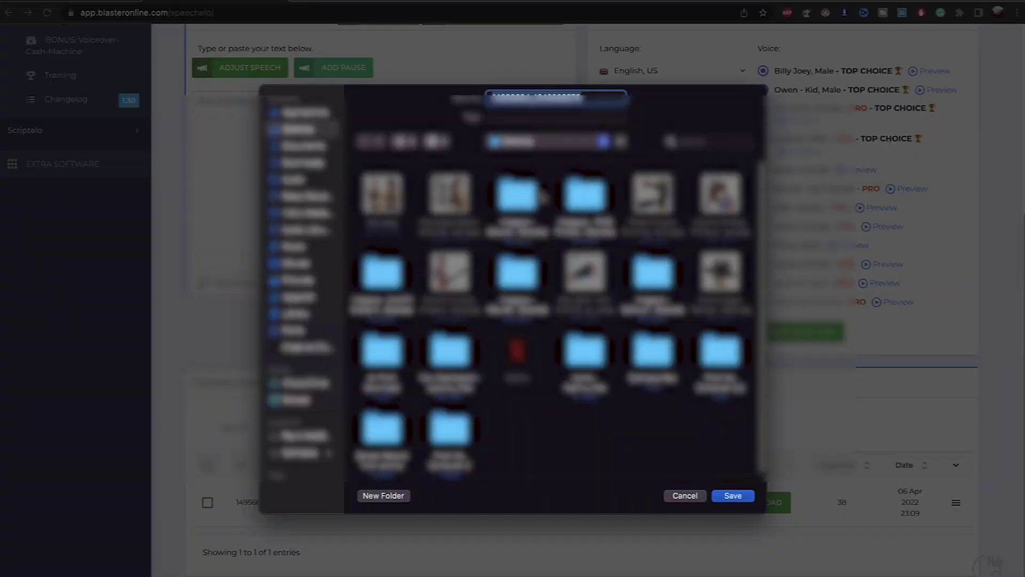
{"action": "left_click", "coordinate": [686, 495]}
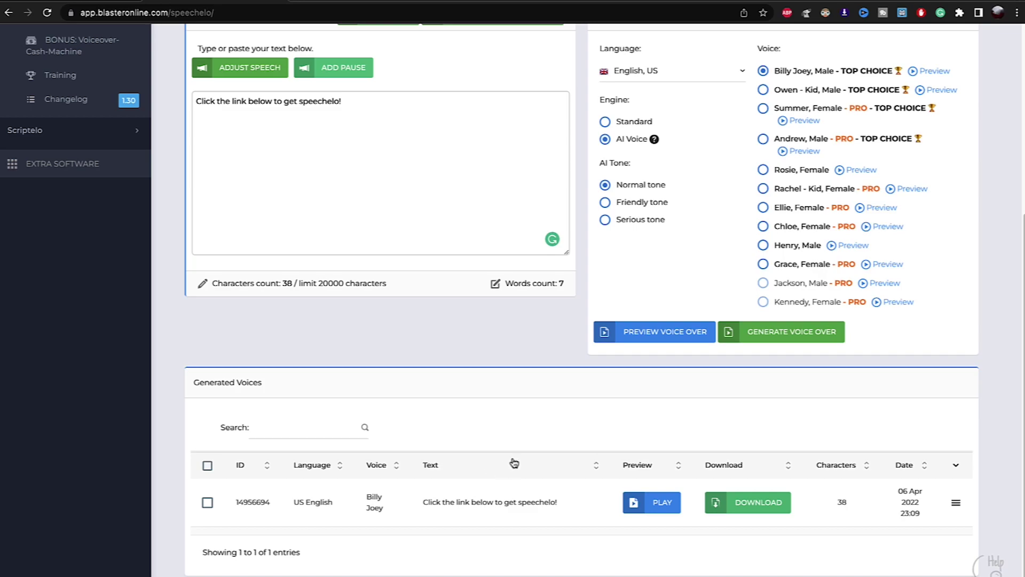
{"action": "scroll", "coordinate": [513, 462], "scroll_direction": "up", "scroll_amount": 5}
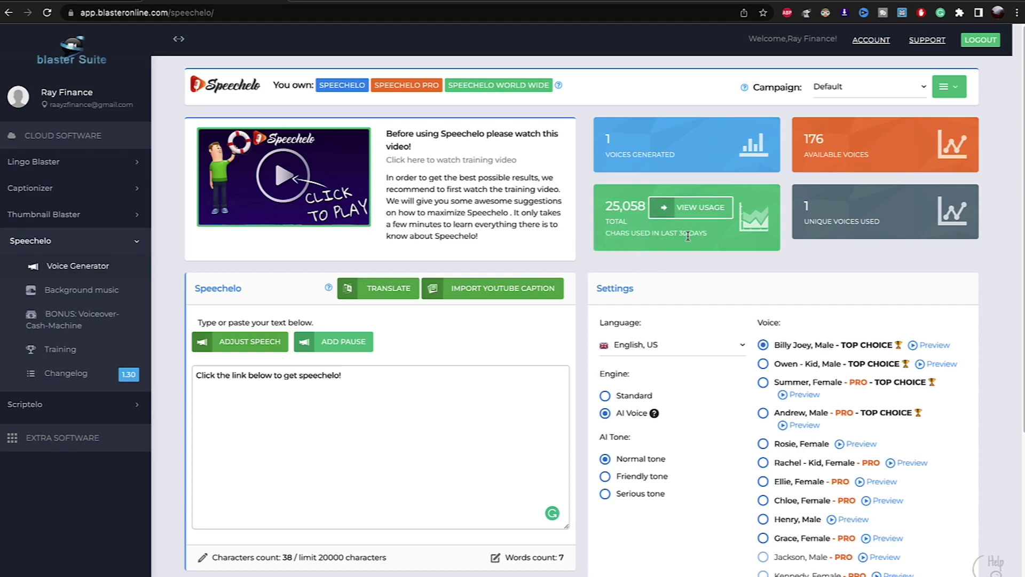
{"action": "scroll", "coordinate": [473, 407], "scroll_direction": "down", "scroll_amount": 3}
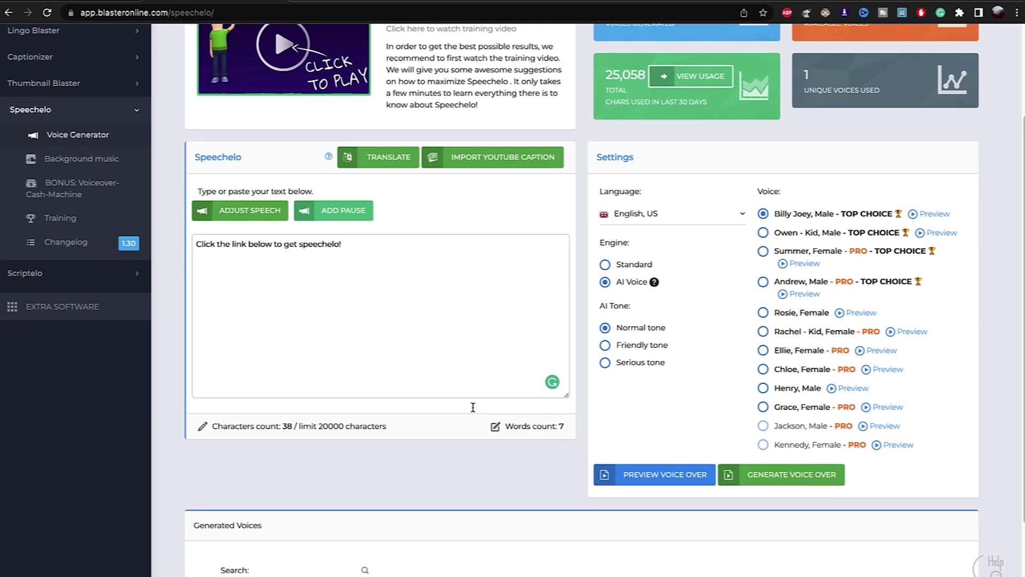